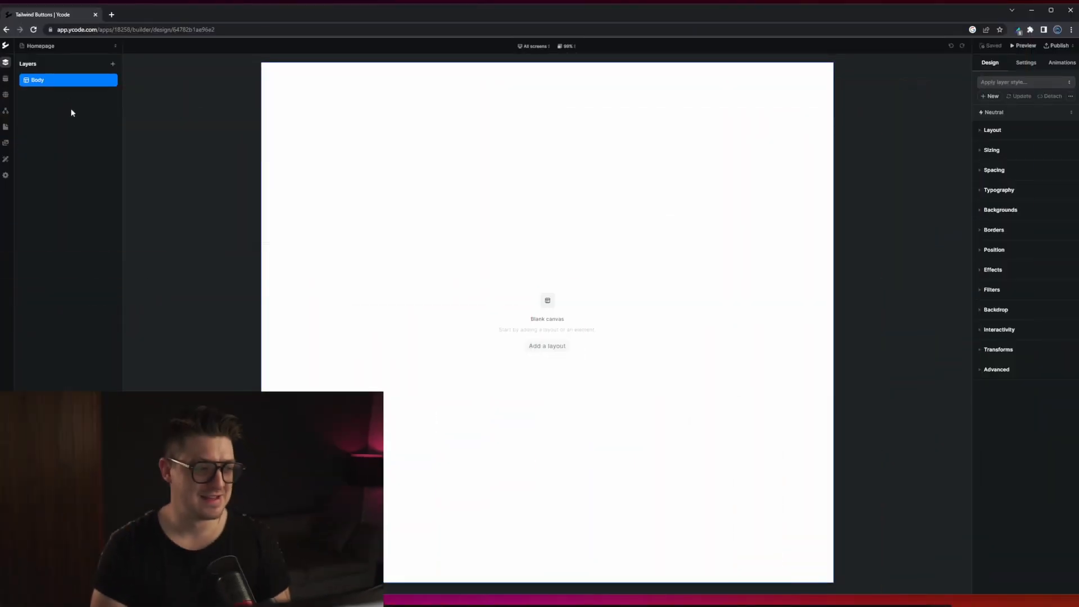
Step: Add a section to the page body, nest a container in it, and place a button inside the container
click(113, 64)
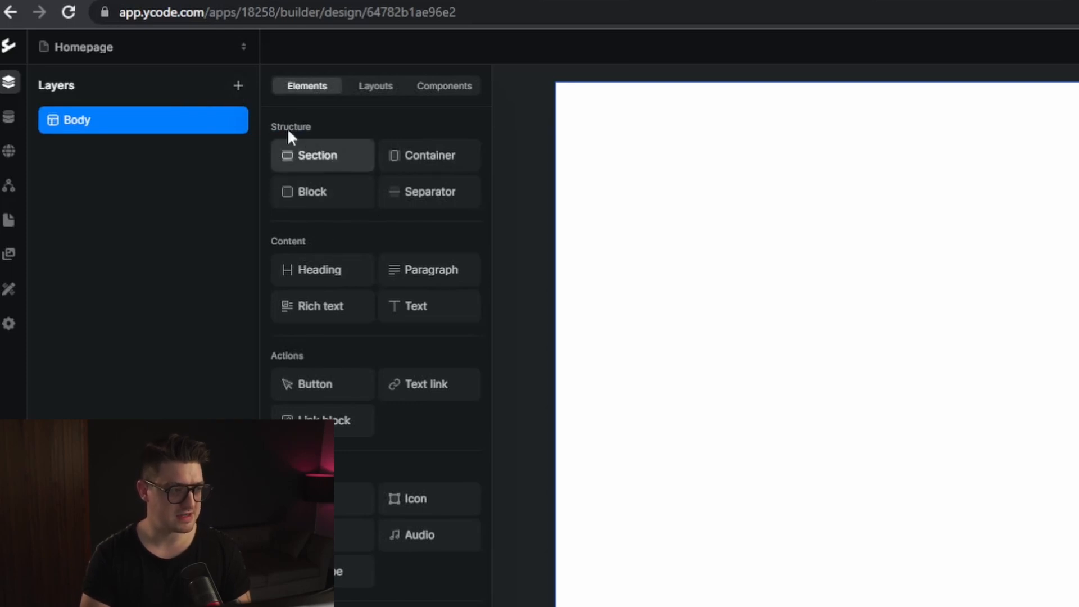
click(290, 147)
click(238, 86)
click(435, 165)
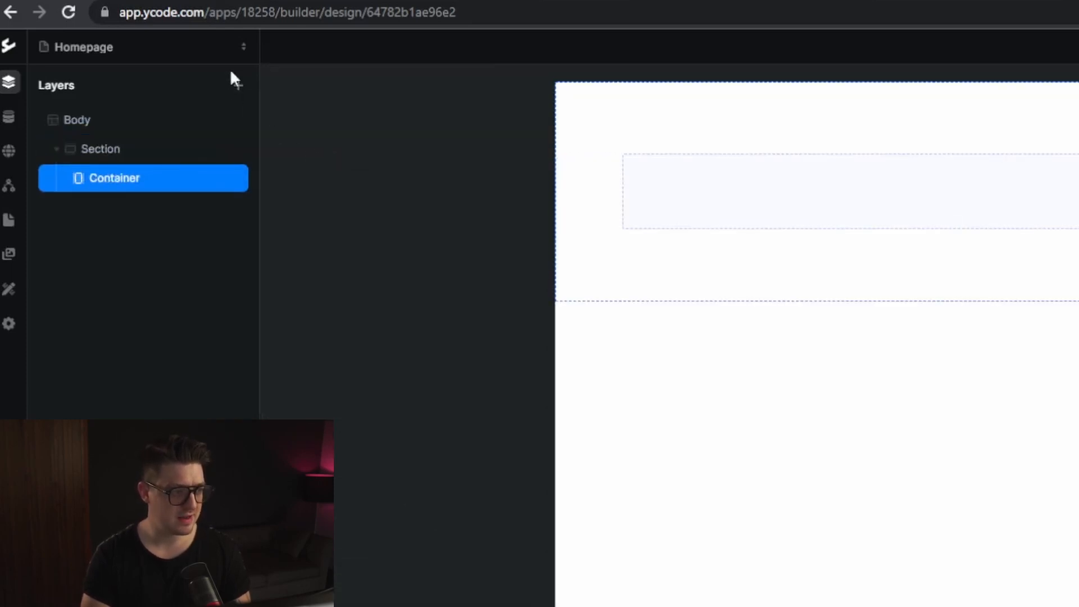
click(238, 88)
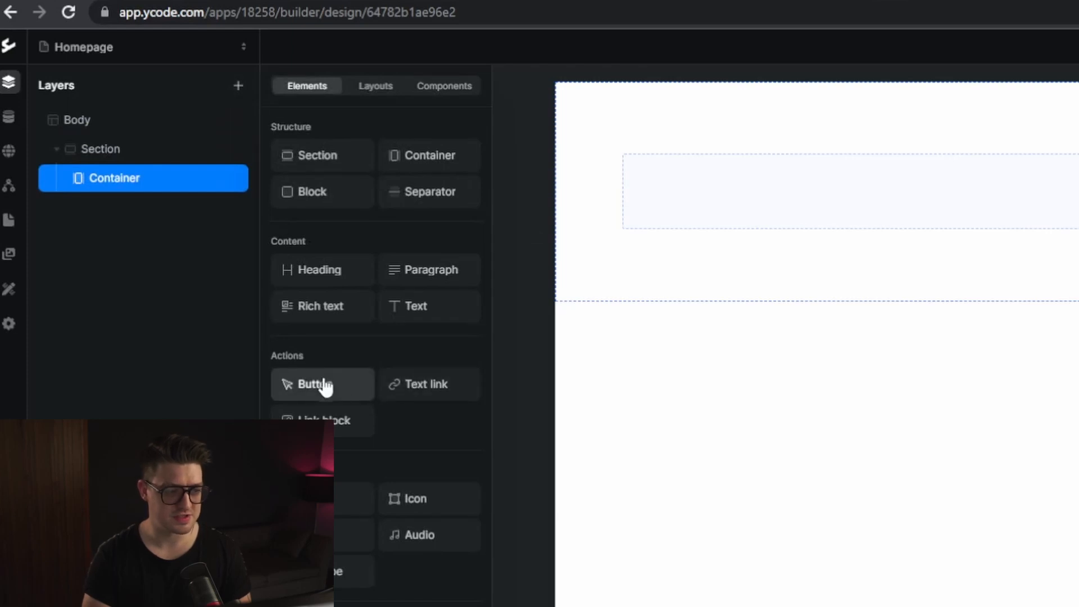
click(286, 382)
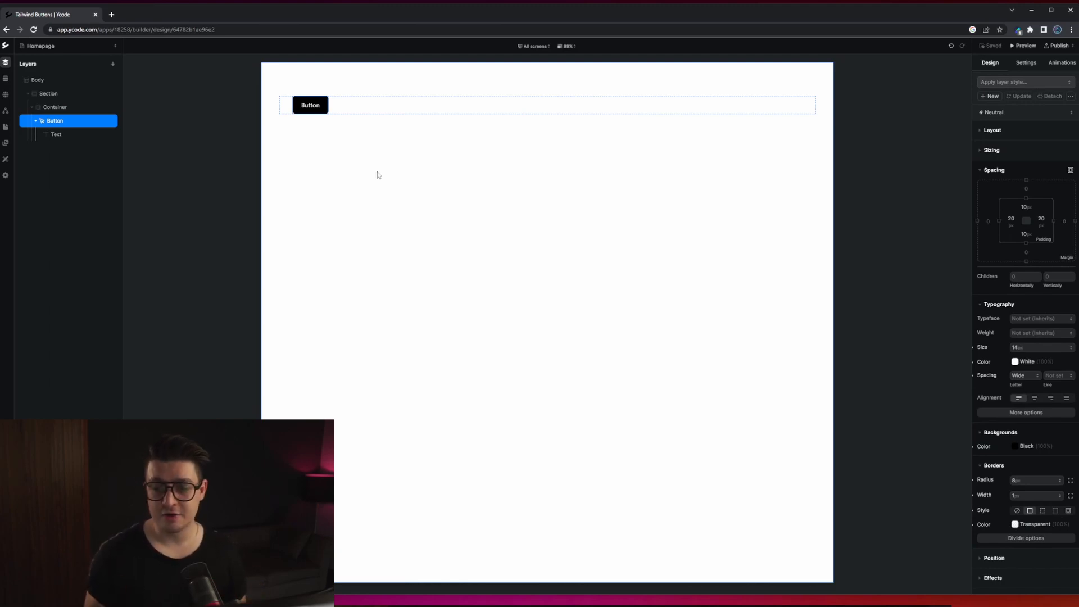
Step: Expand the button's advanced settings and examine its list of Tailwind classes
scroll(1031, 290, down, 2)
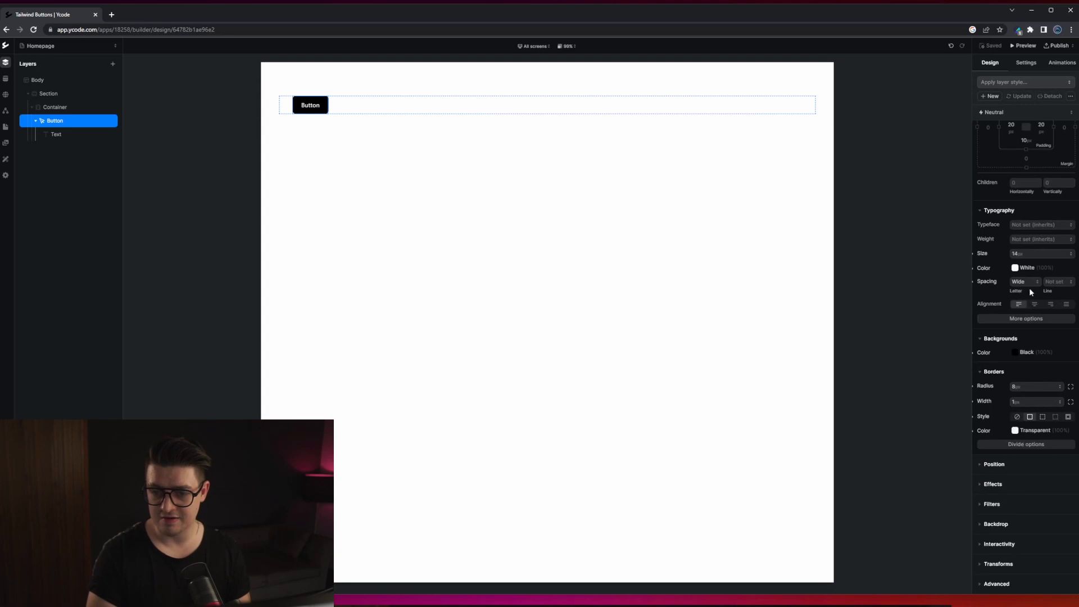
click(1012, 590)
scroll(1015, 585, down, 2)
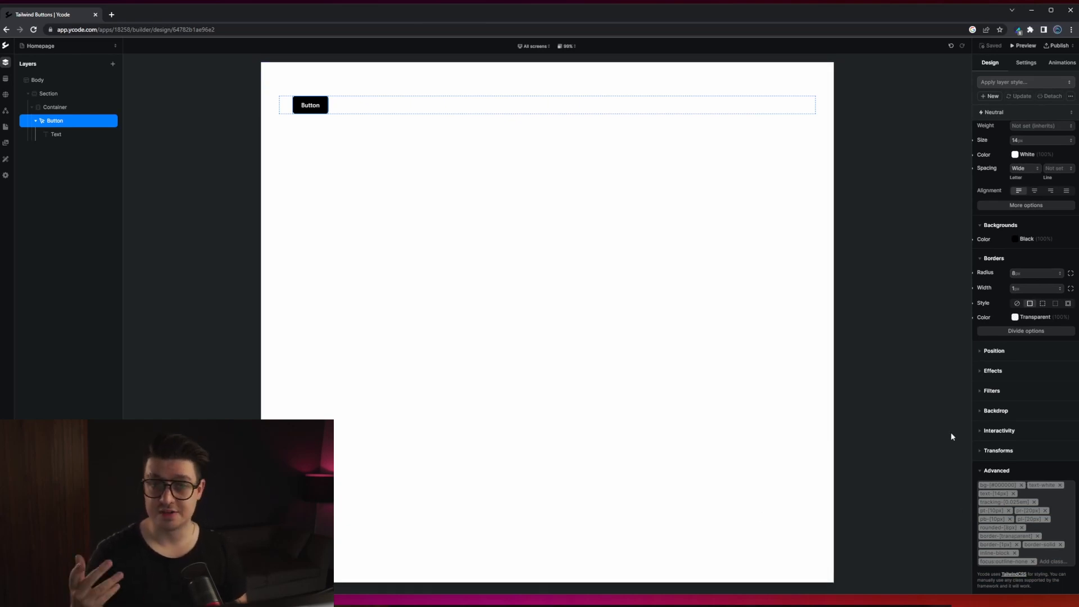
click(1060, 562)
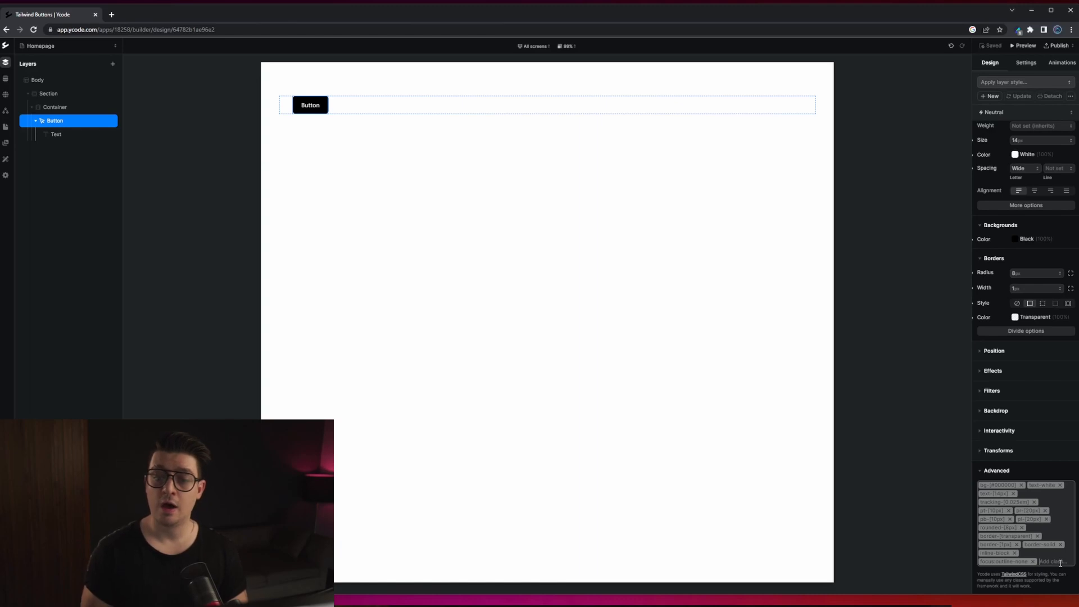
Step: Set the button's background color to Indigo 500 and check its class list
scroll(1015, 365, up, 1)
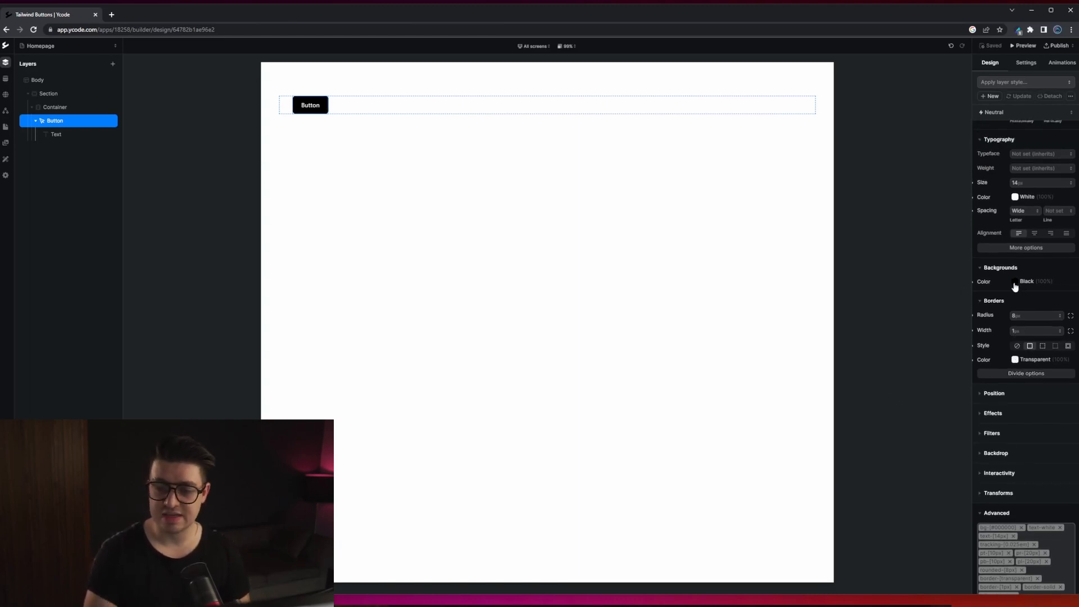
click(1020, 282)
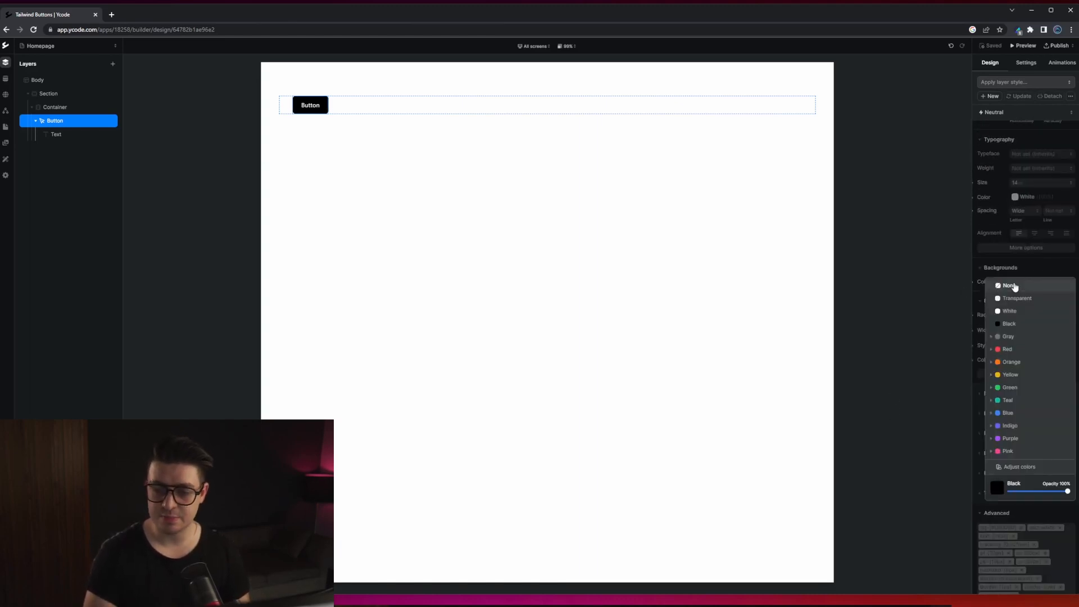
click(990, 428)
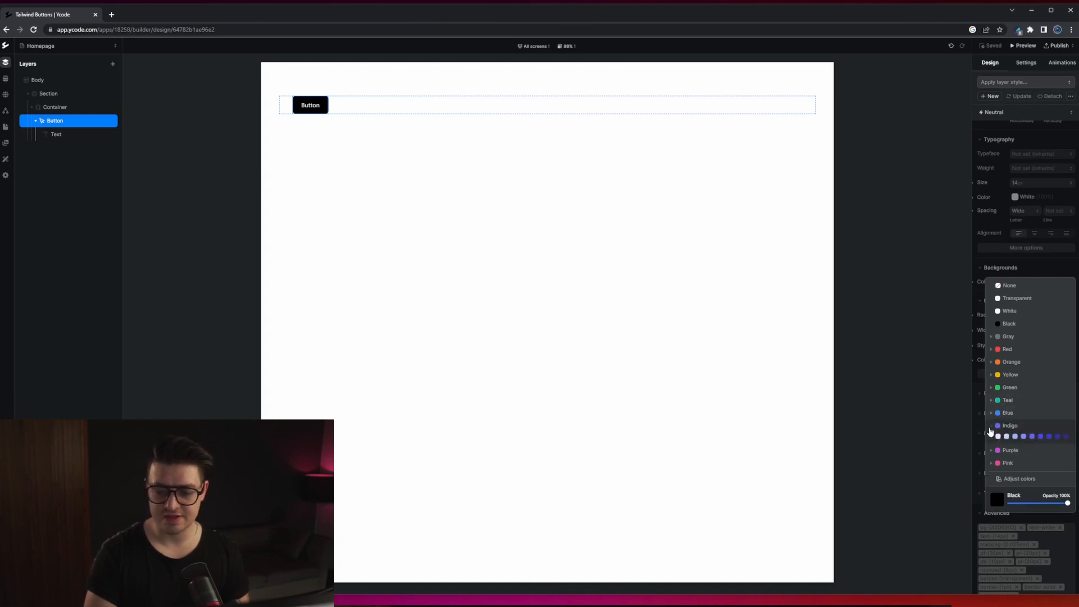
click(1032, 436)
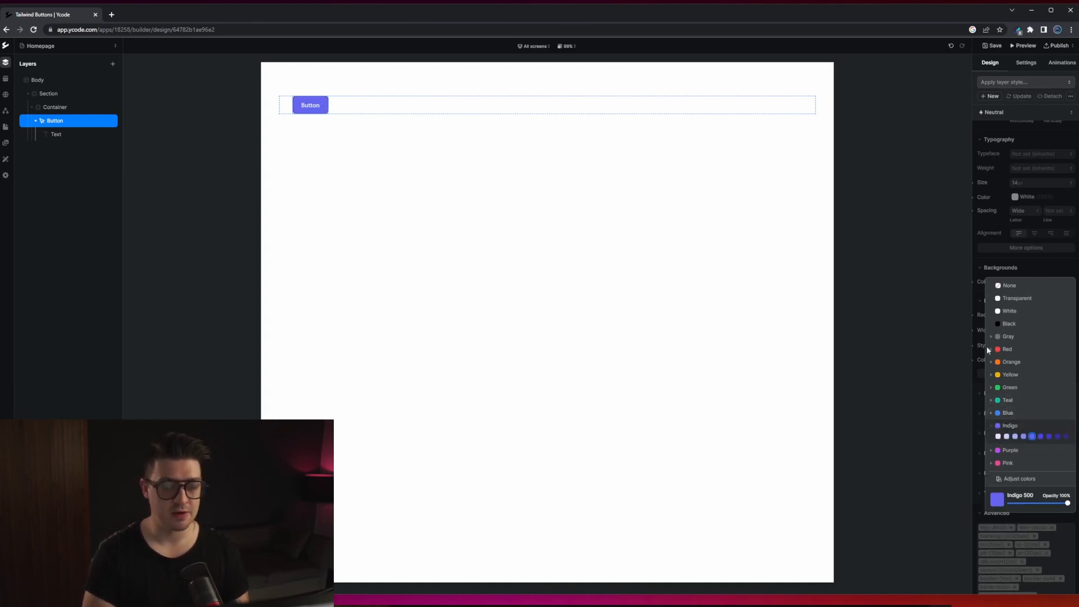
click(1041, 265)
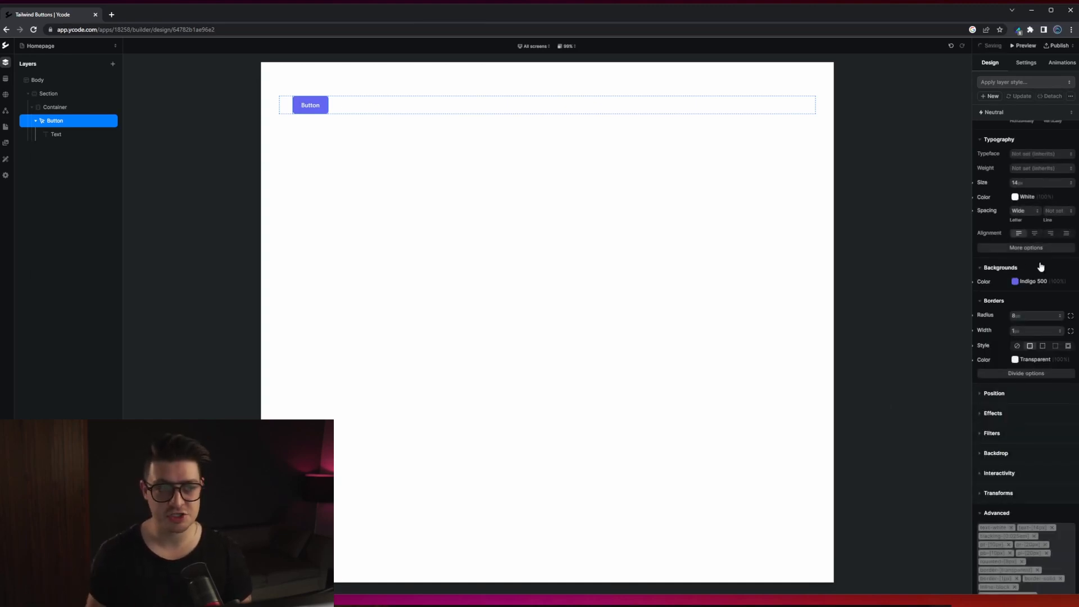
scroll(1023, 427, down, 2)
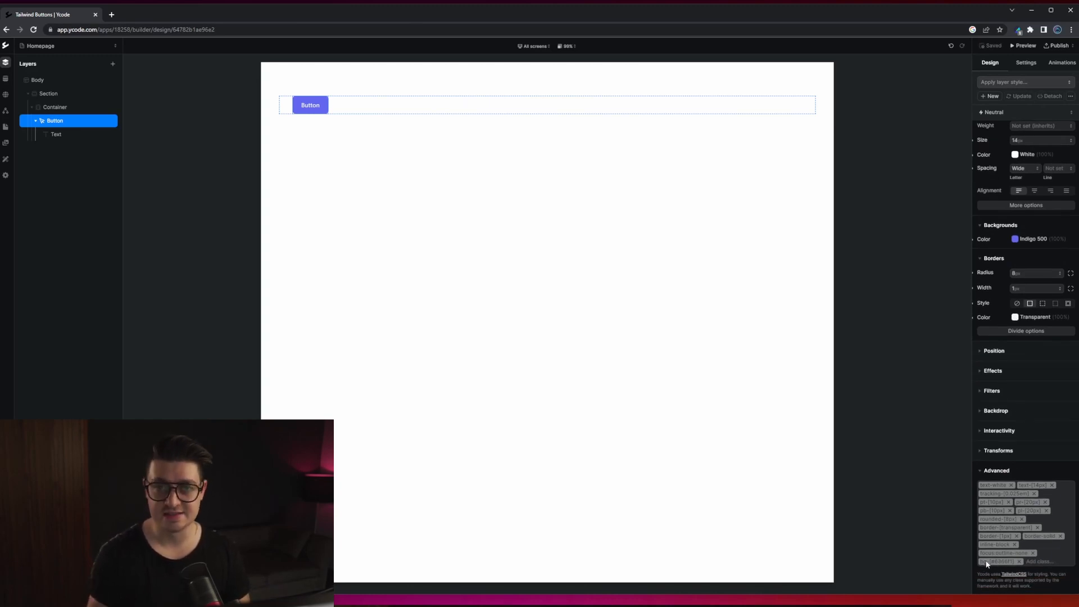
Step: Set the button's left and right padding to 40 px each and check its class list
scroll(1005, 262, up, 5)
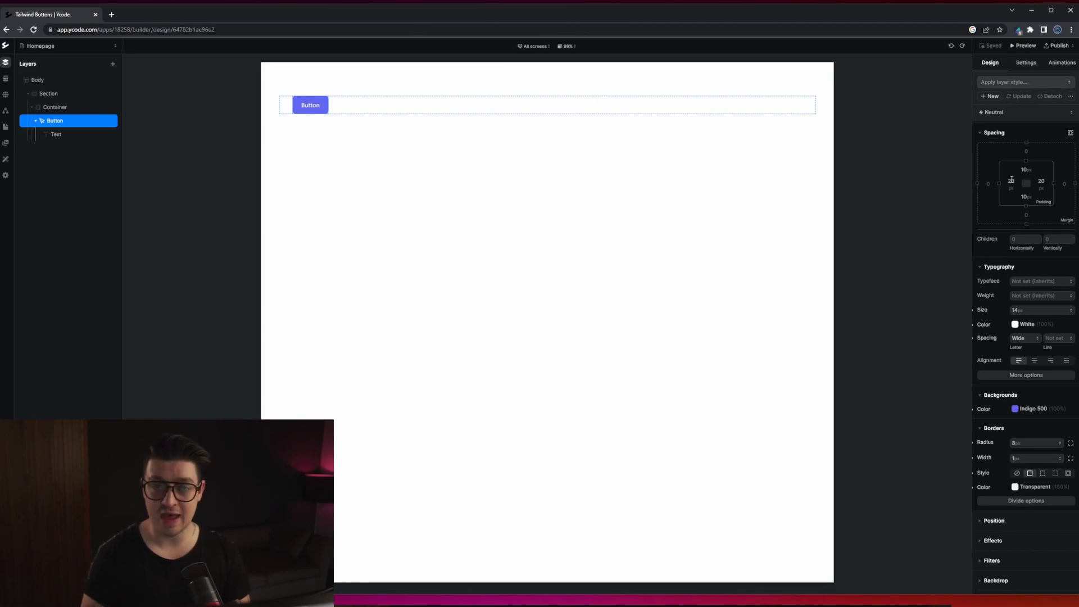
click(1011, 180)
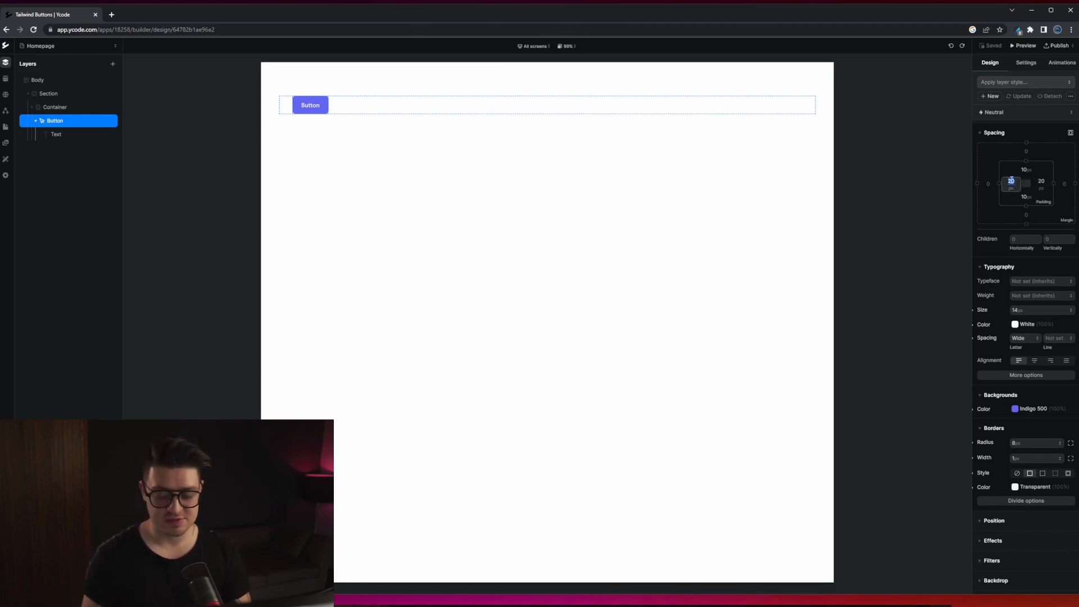
text(40)
key(Return)
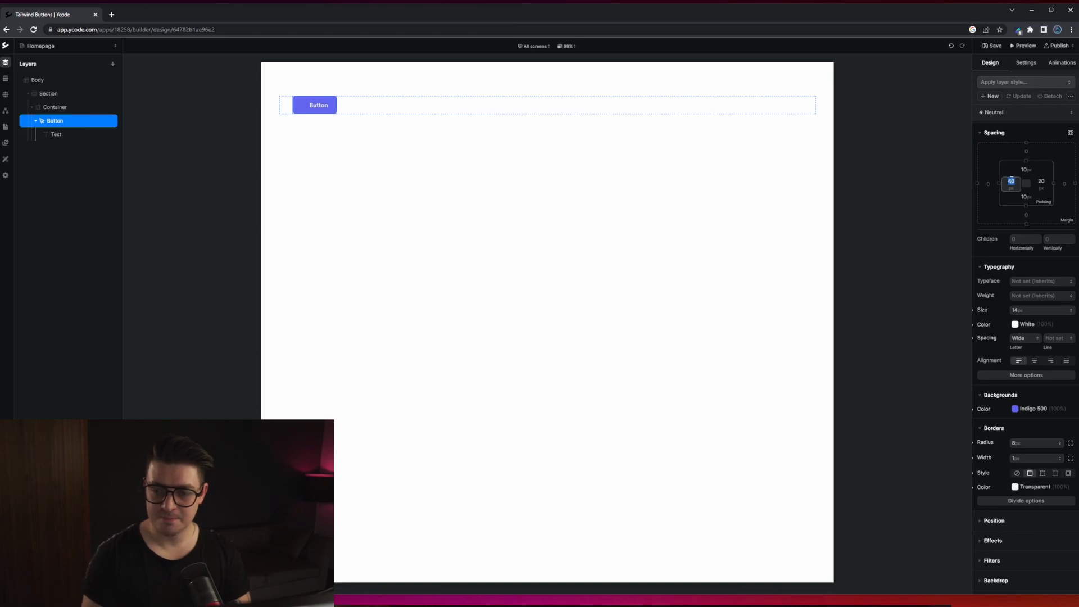
click(1043, 182)
text(40)
key(Return)
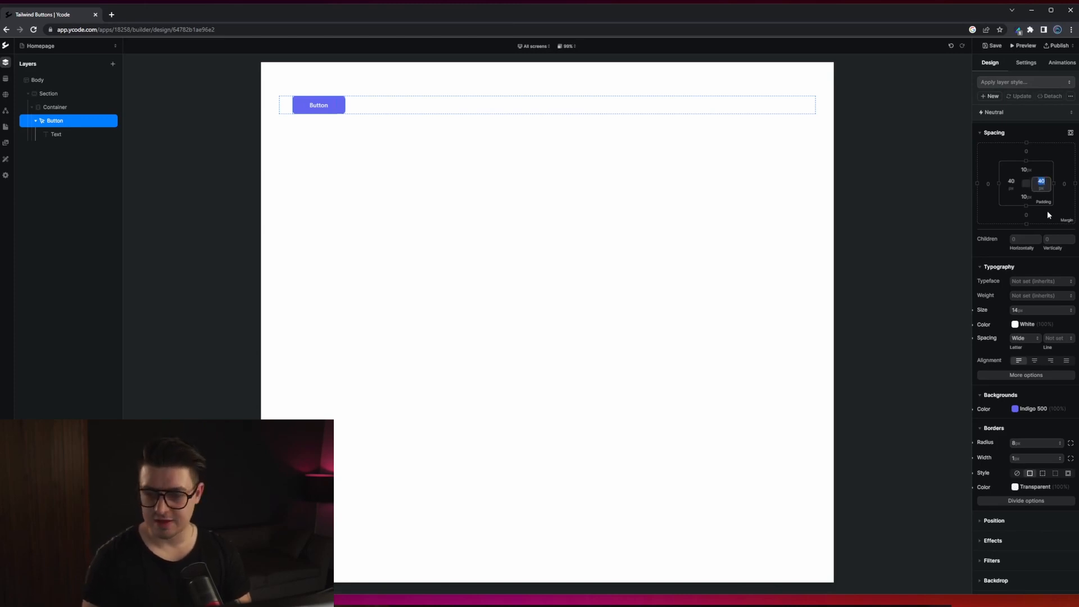
scroll(1059, 326, down, 3)
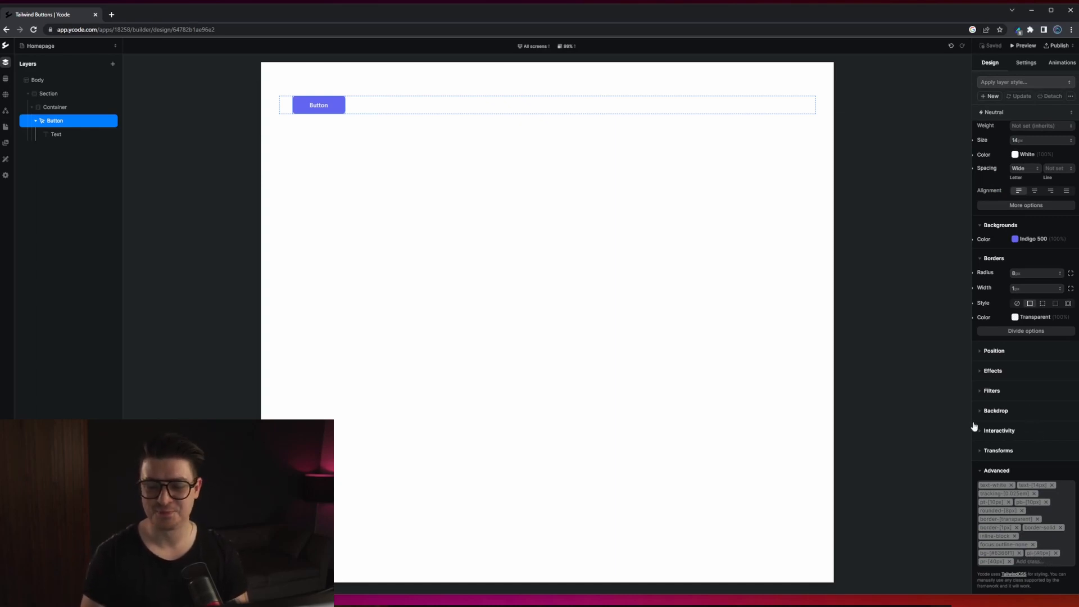
Step: Set the button's text color to Indigo 100
scroll(1001, 416, up, 4)
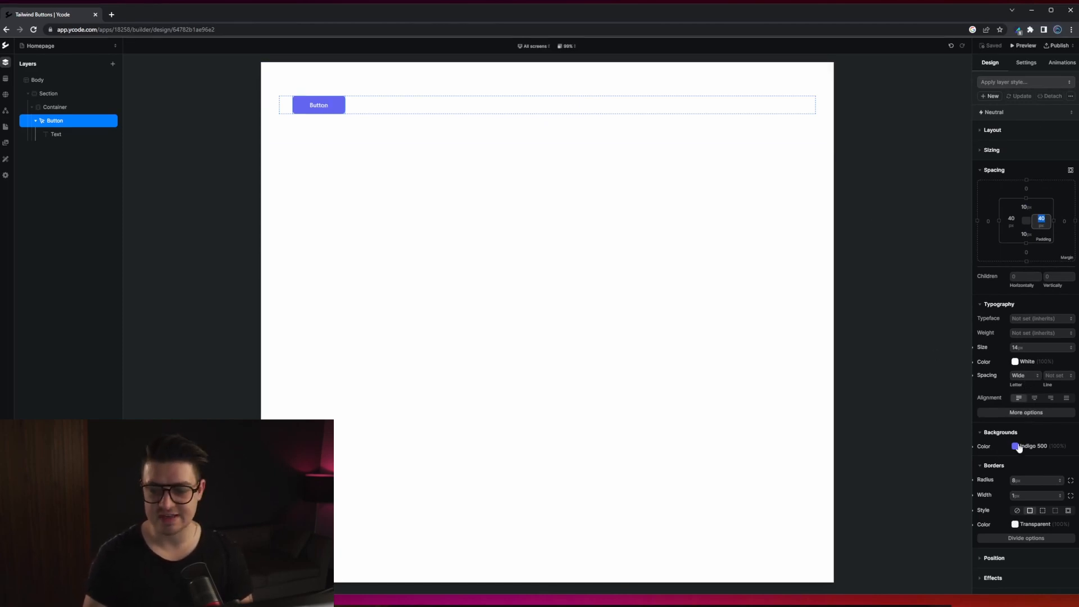
click(1018, 362)
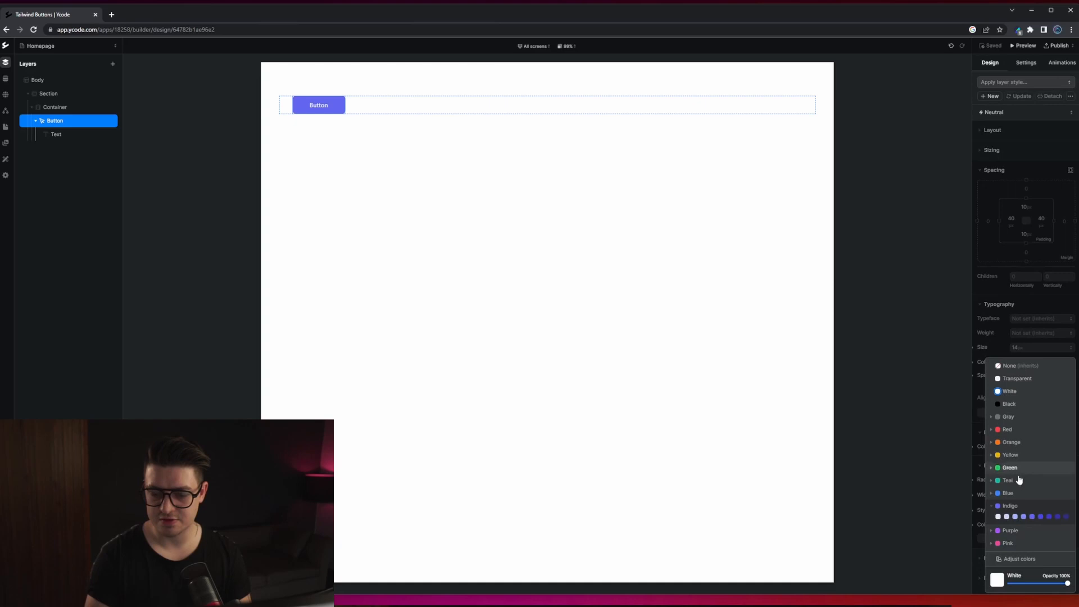
click(998, 517)
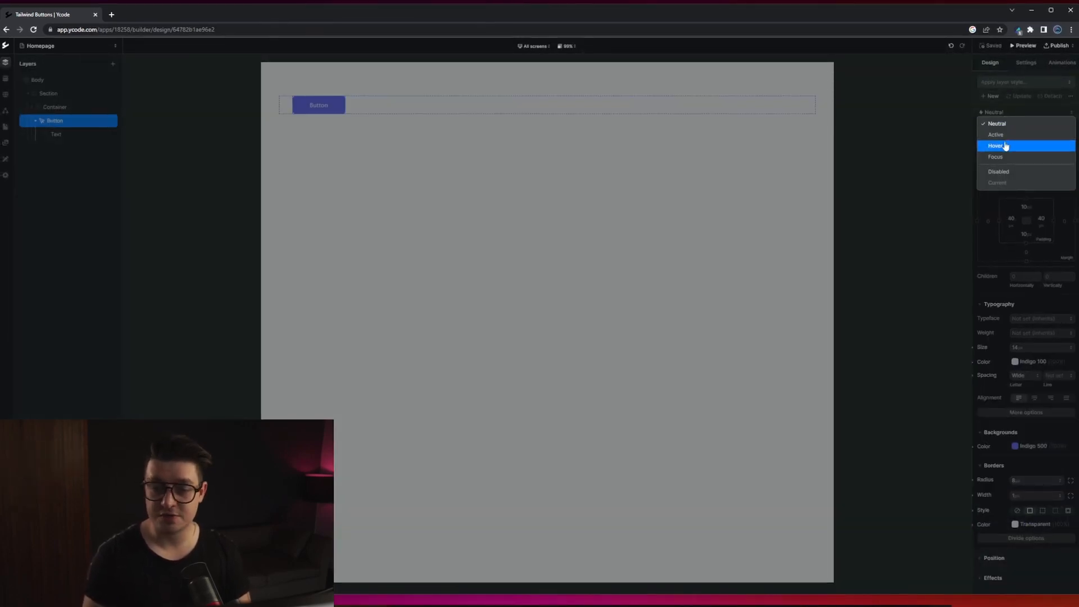
Step: Set the button's hover-state background color to Indigo 900 and return to the Neutral state
click(1003, 146)
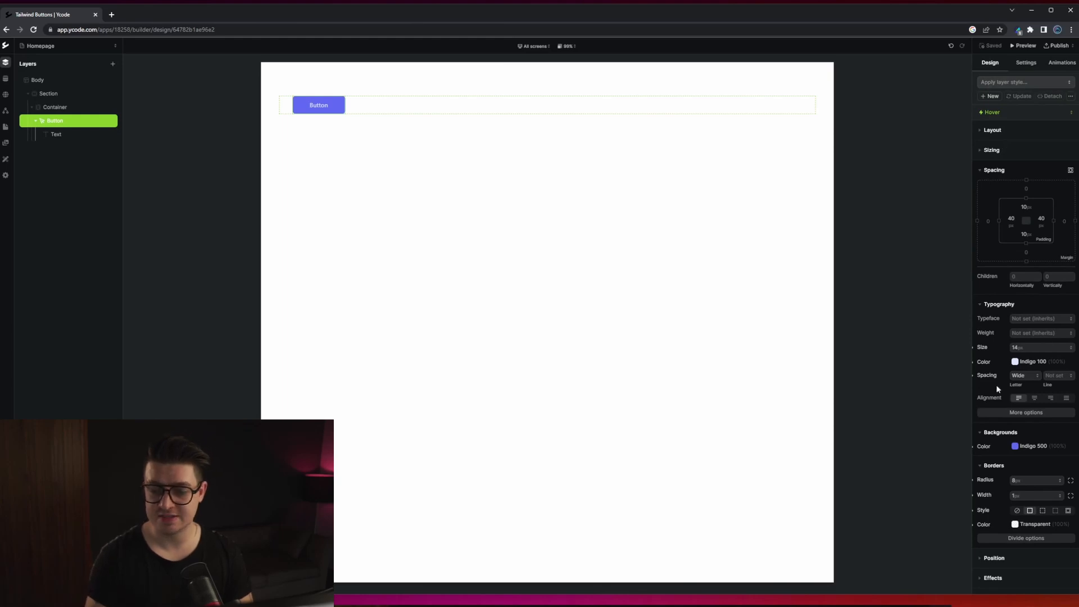
click(1016, 447)
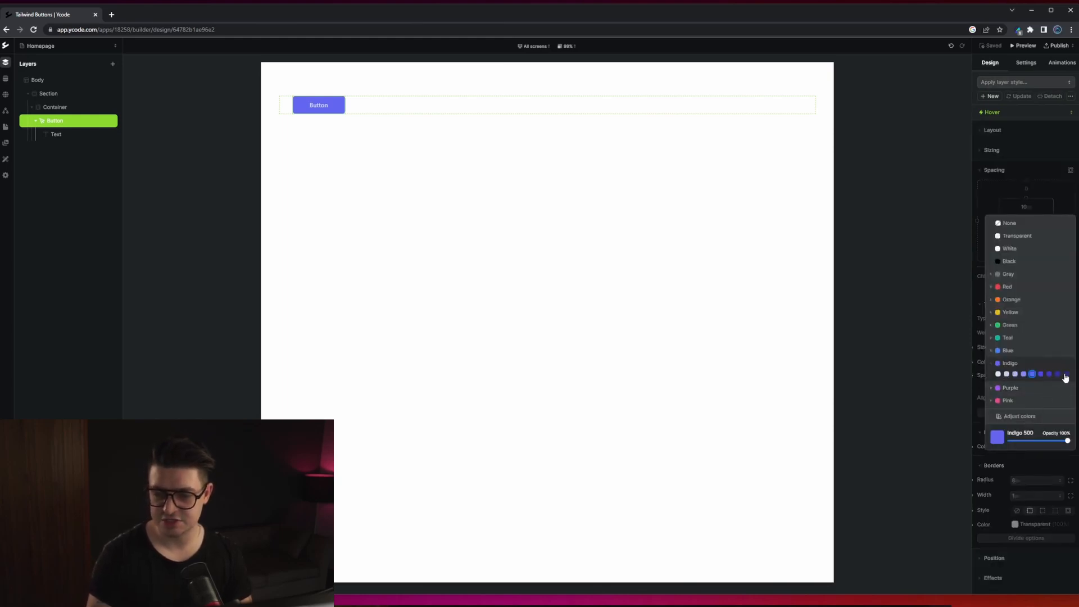
click(1066, 374)
click(1034, 183)
click(1039, 114)
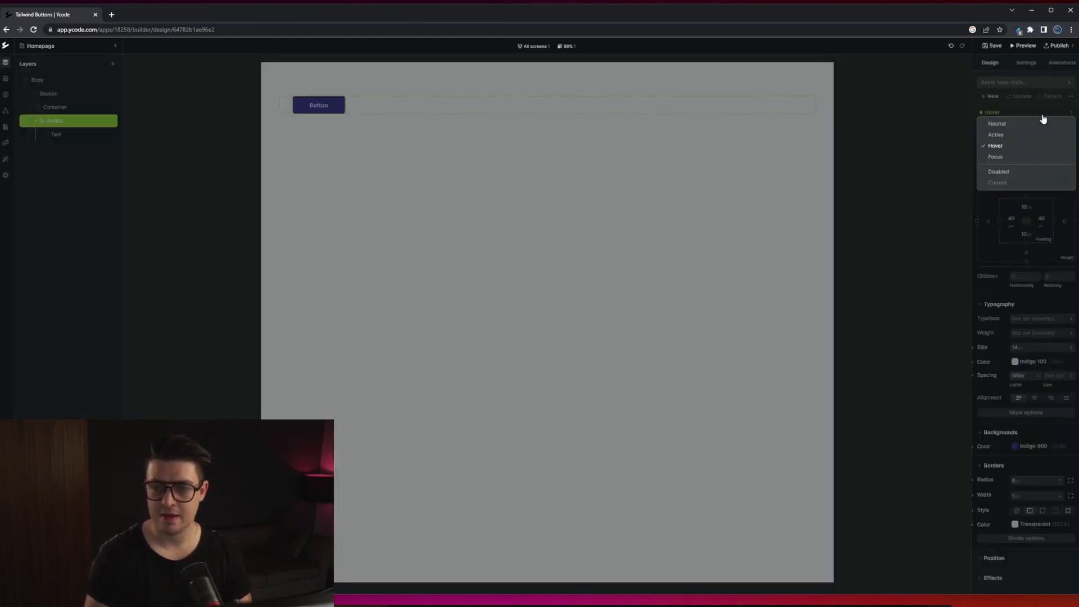
click(1024, 124)
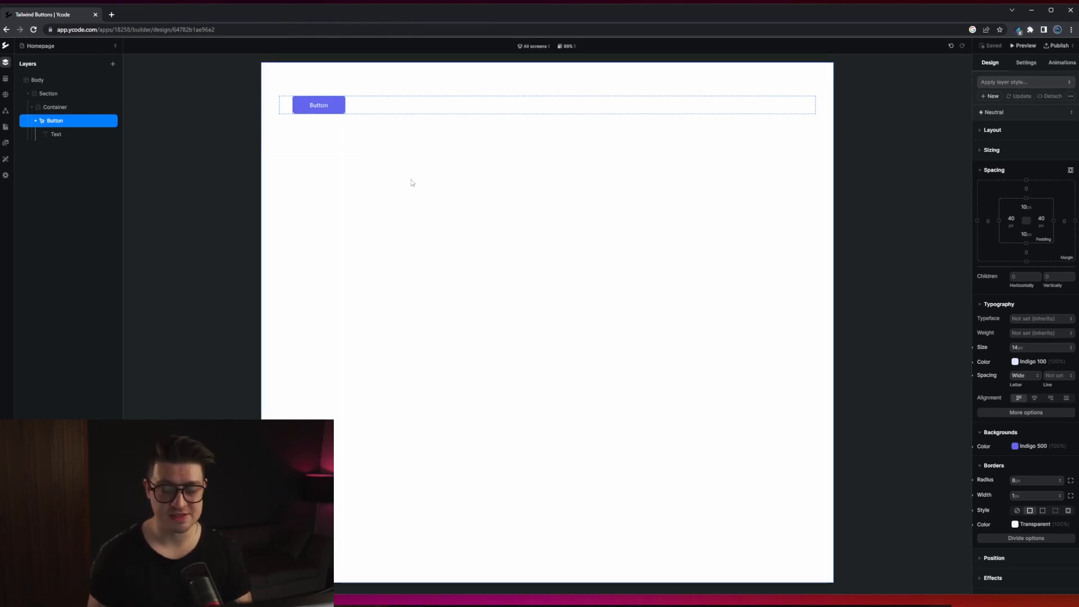
Step: Collapse the button layer and duplicate it twice inside the container
click(35, 120)
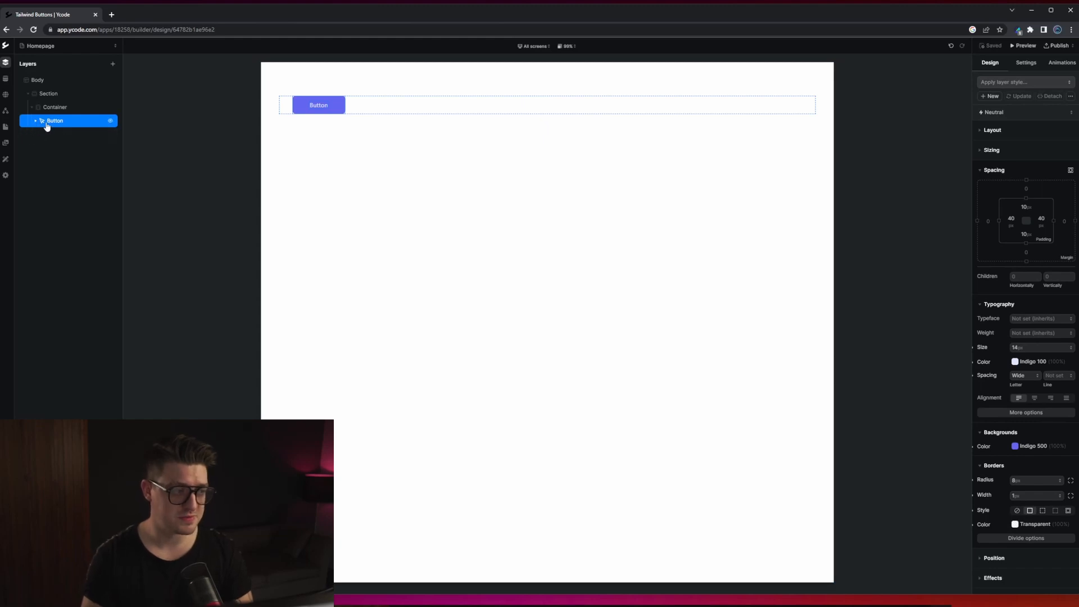
key(ctrl+d)
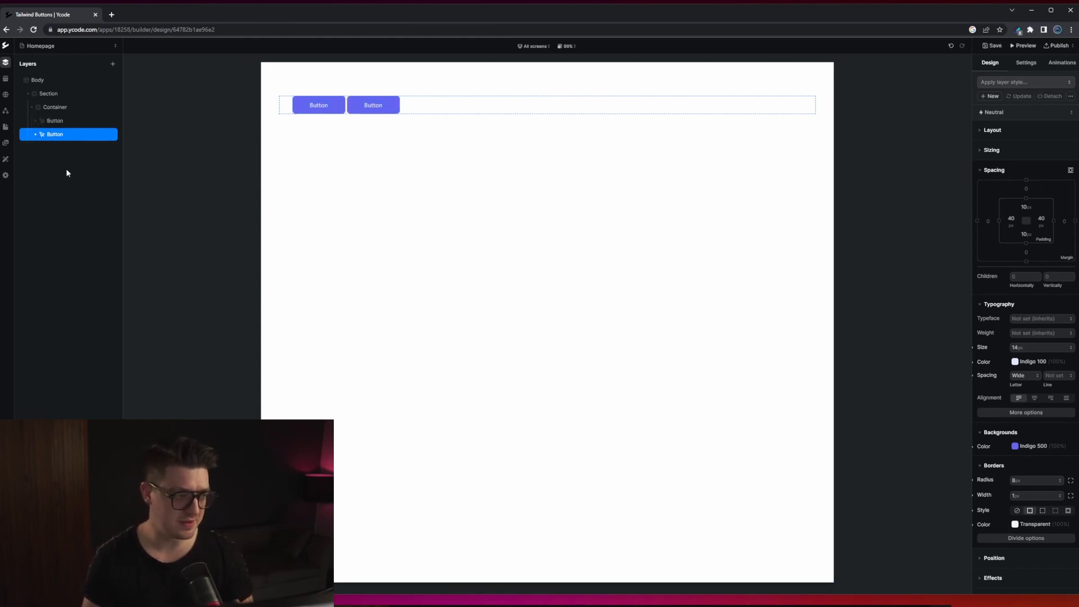
right_click(75, 136)
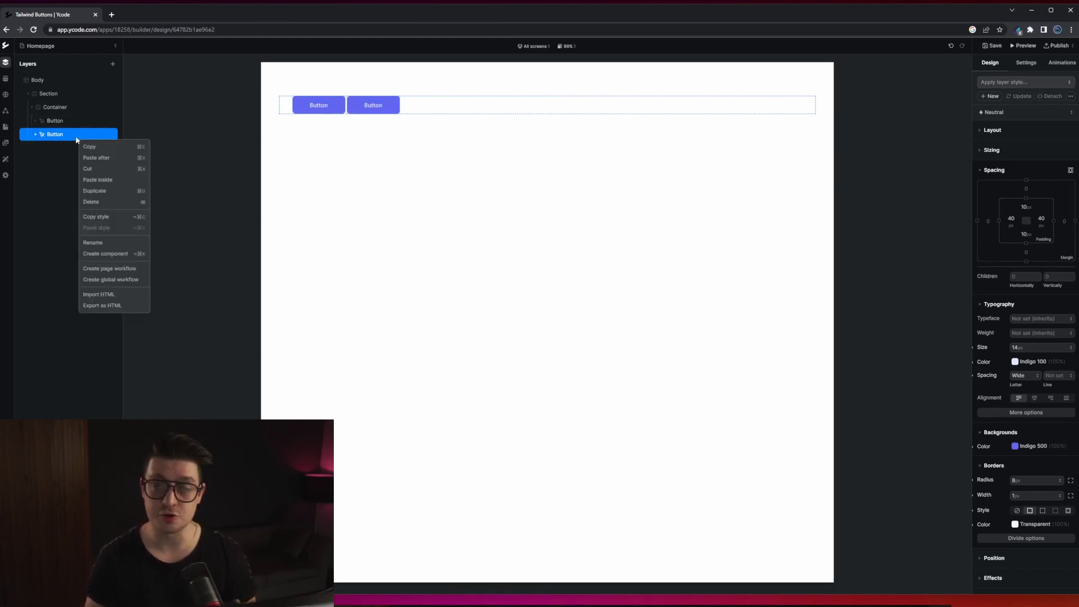
click(111, 191)
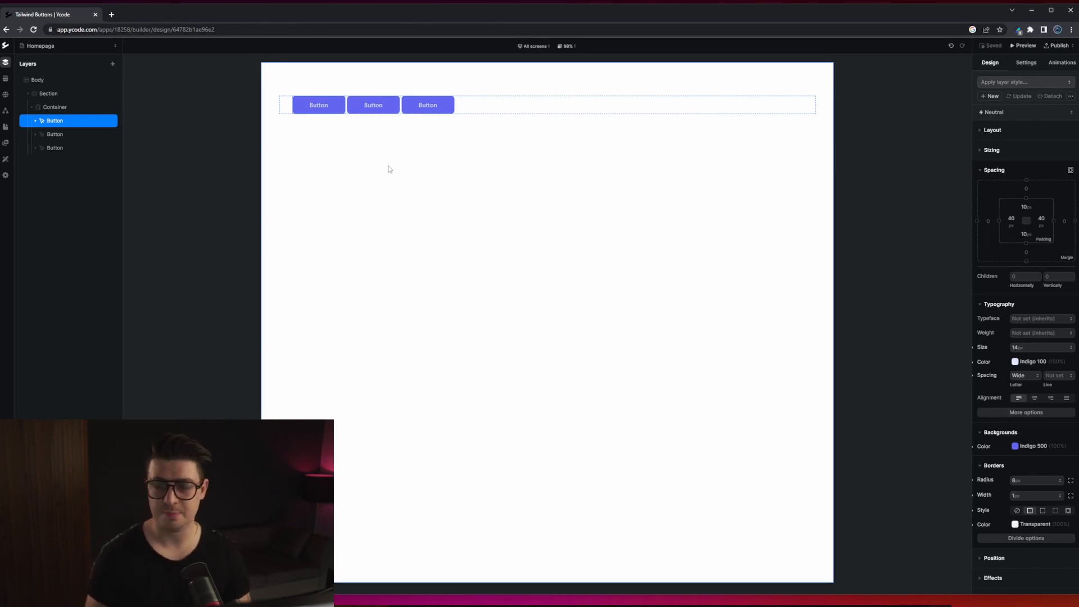
Step: Save the first button's styling as a new layer style named Button Primary
click(993, 96)
text(Bu)
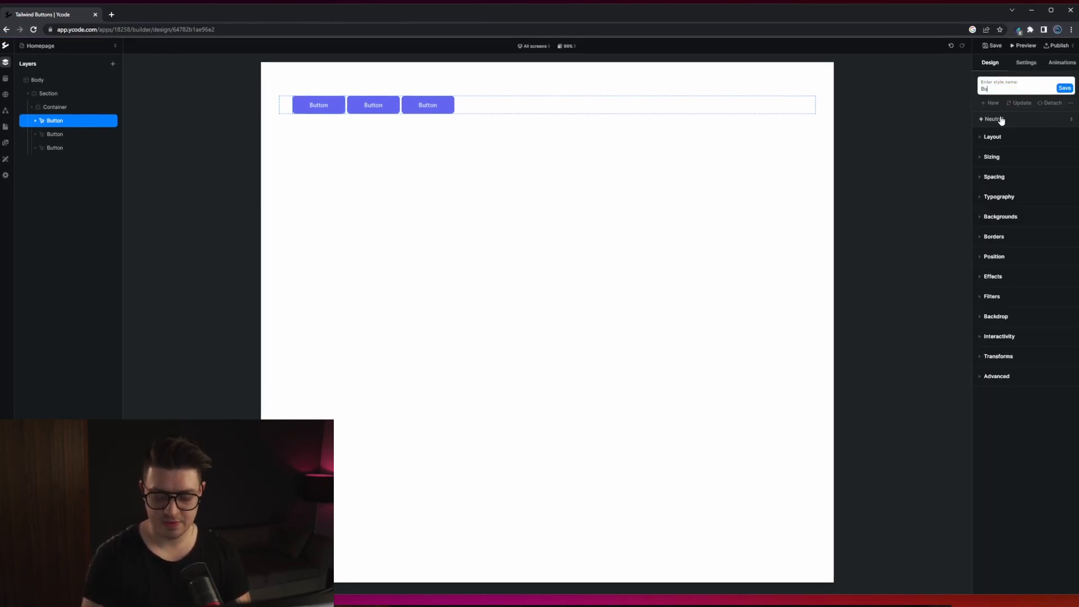
text(tton Primary)
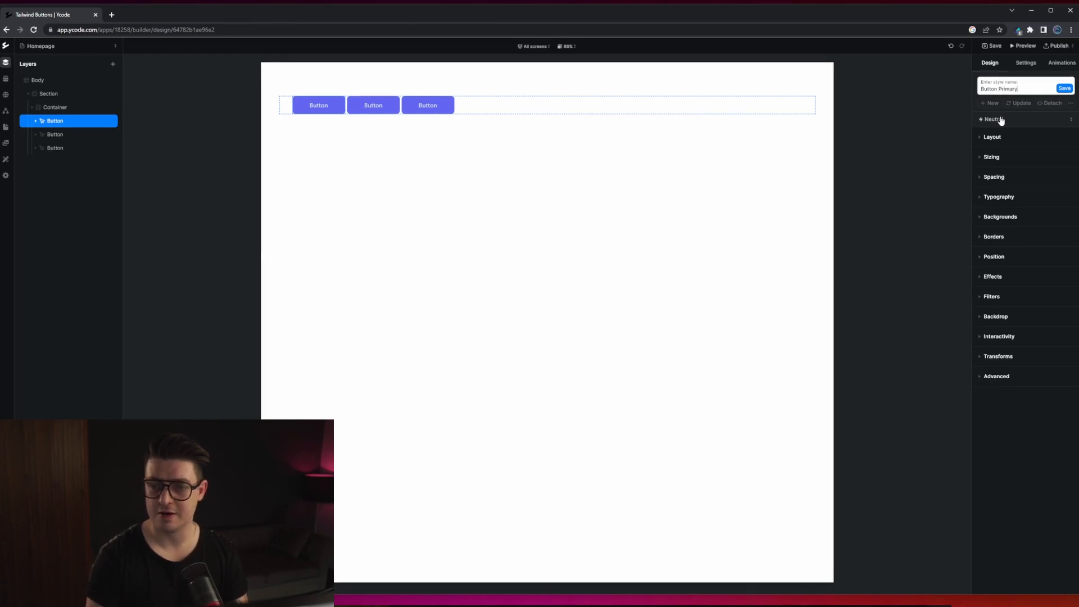
click(1064, 89)
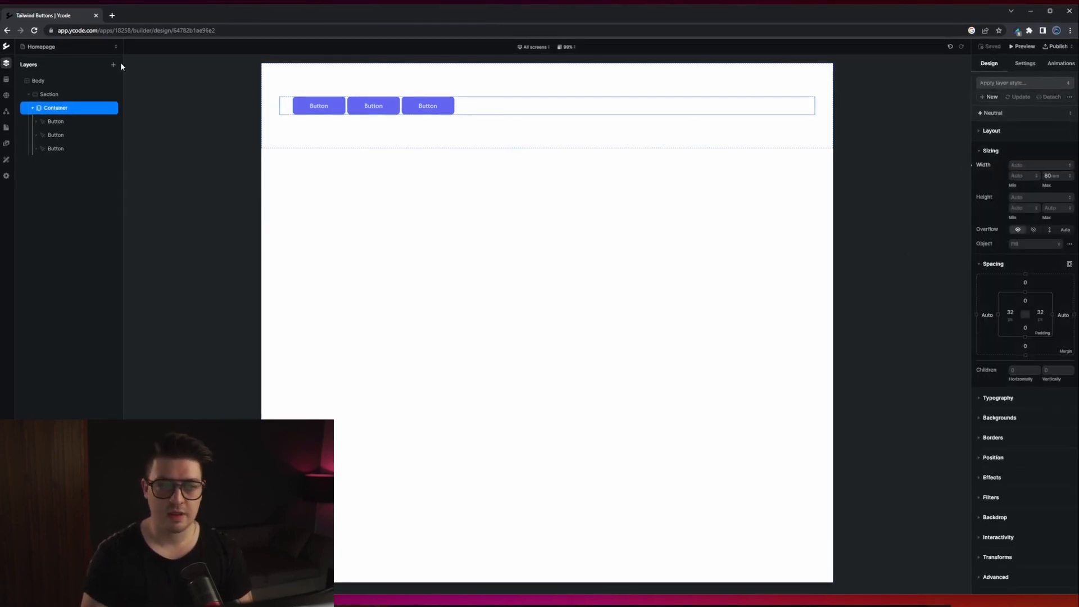
Step: Add a new button element to the container and apply the Button Primary layer style to it
click(113, 64)
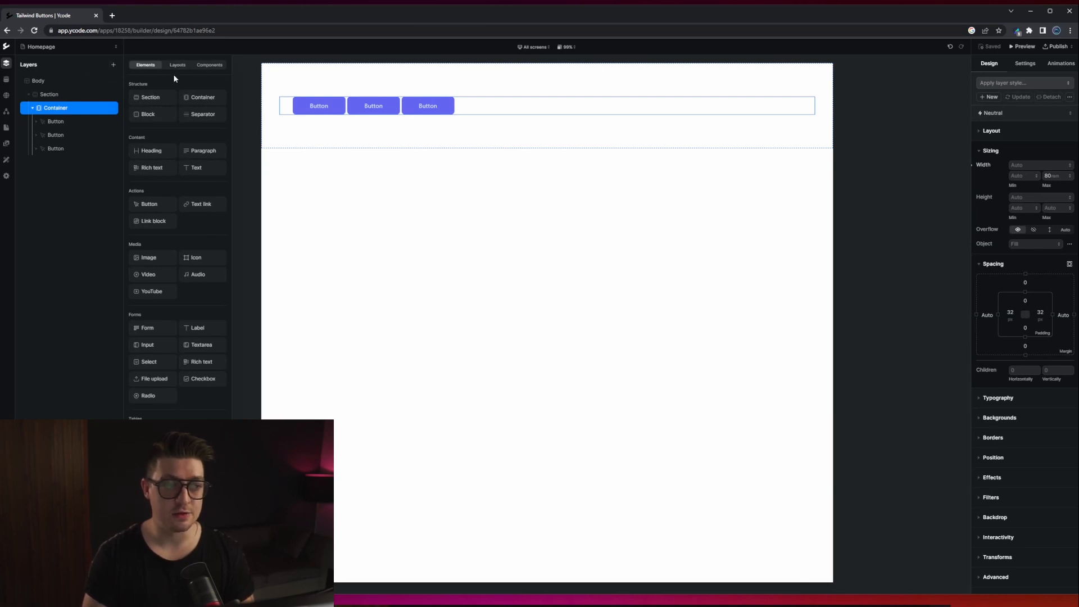
click(149, 204)
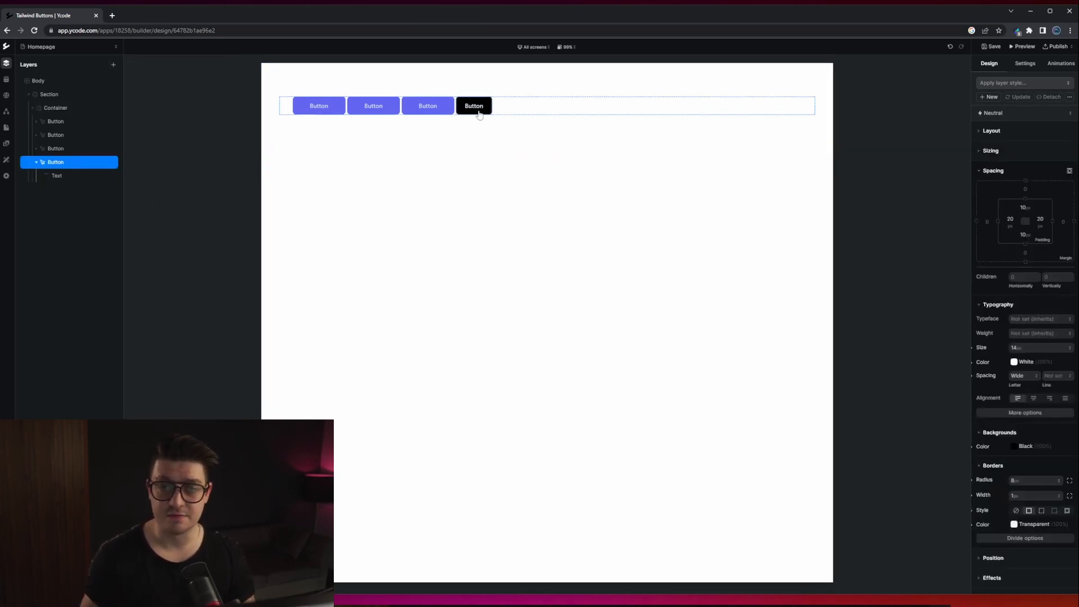
click(1020, 83)
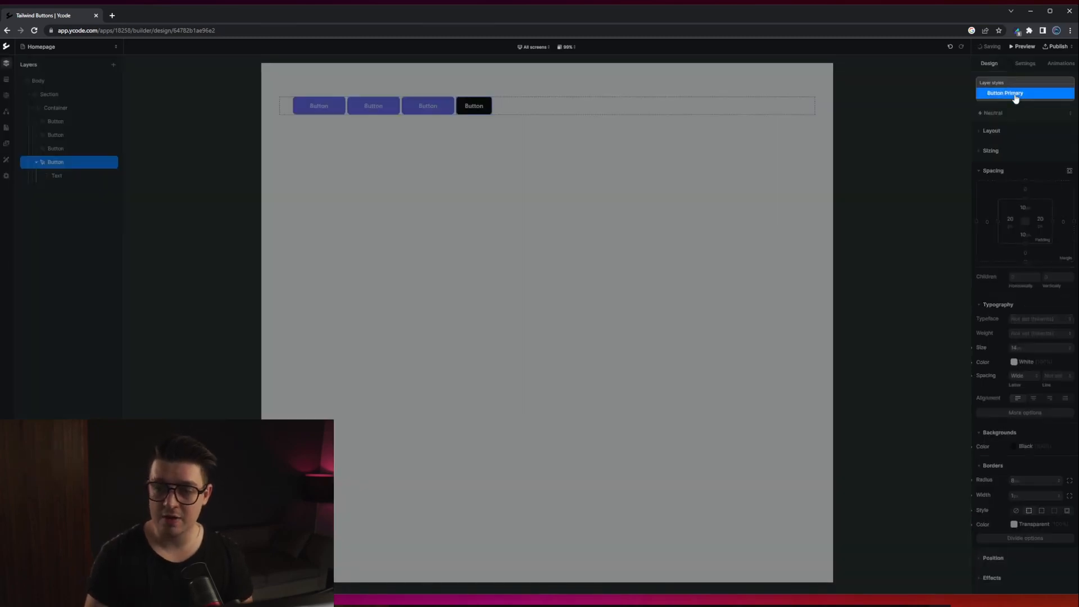
click(1016, 94)
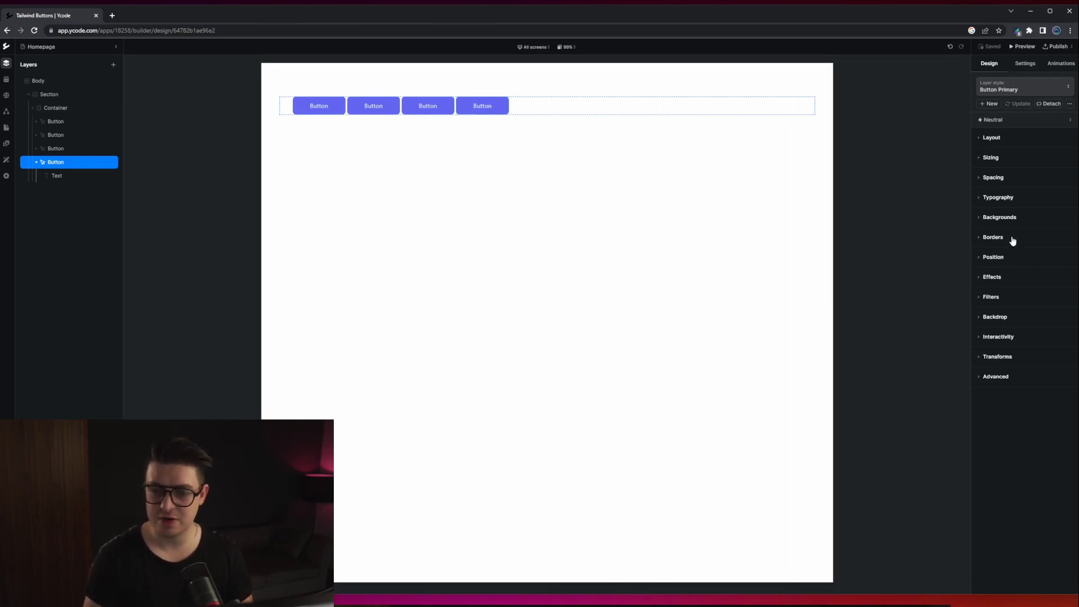
Step: Set the fourth button's background color to Red 600
click(1006, 218)
click(1021, 231)
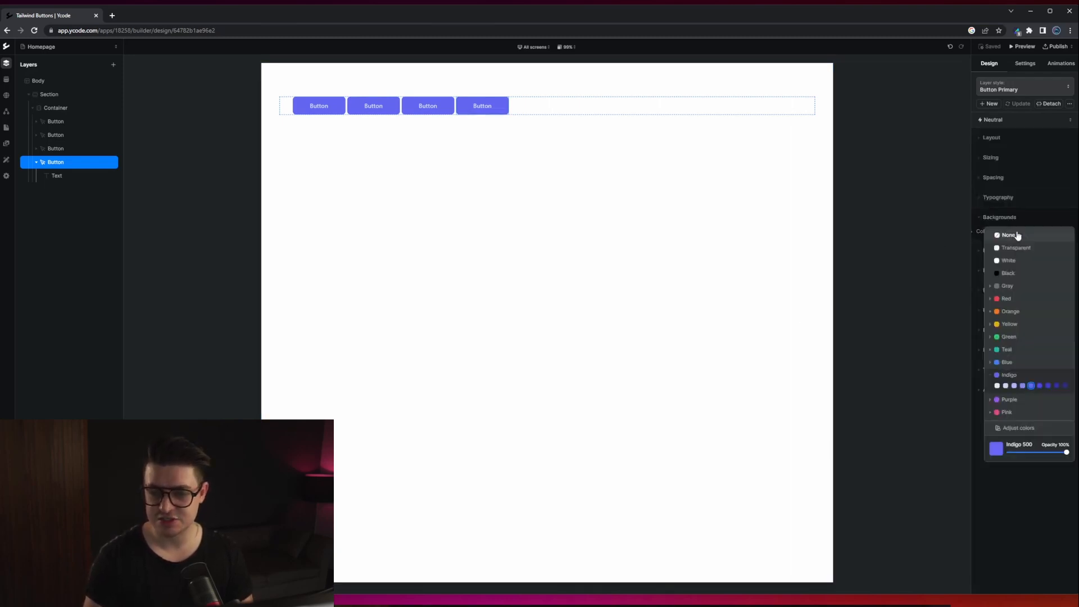
click(989, 299)
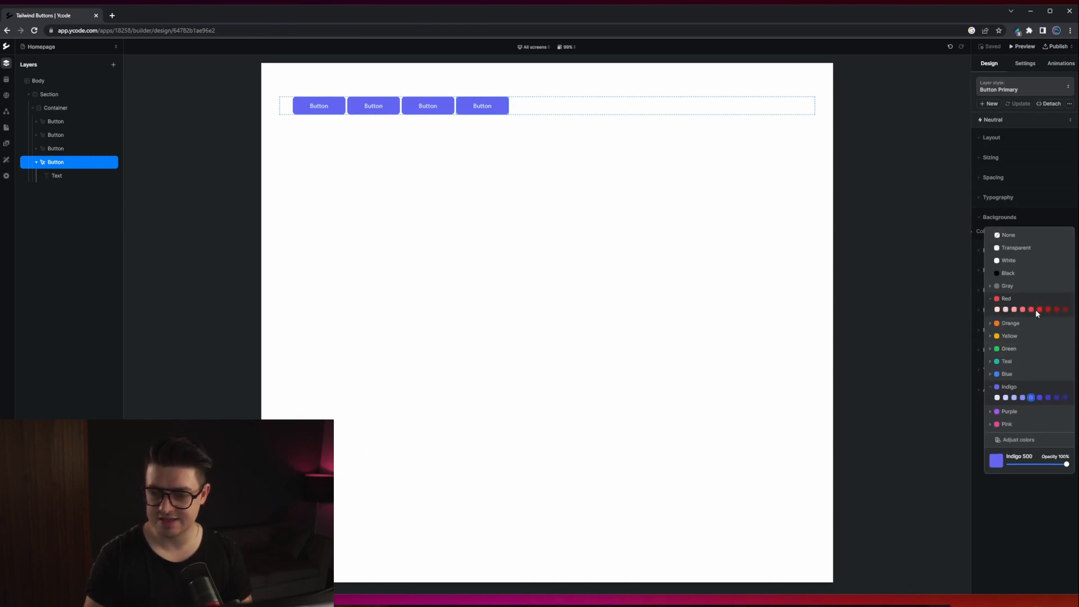
click(1039, 310)
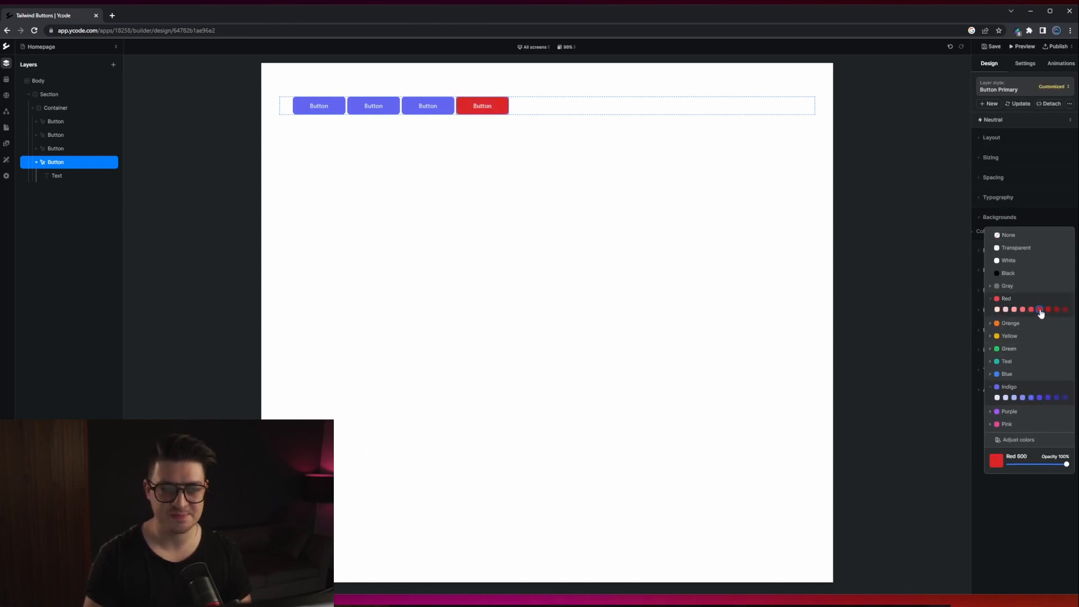
click(1034, 209)
Step: Set the fourth button's text color to Red 100
click(999, 199)
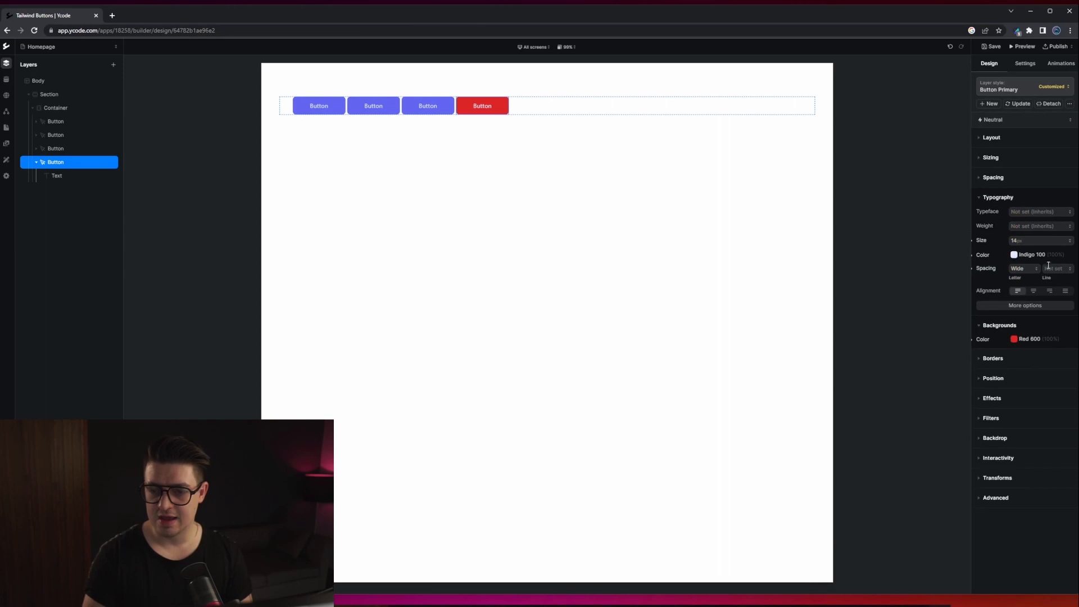
click(1014, 256)
click(998, 334)
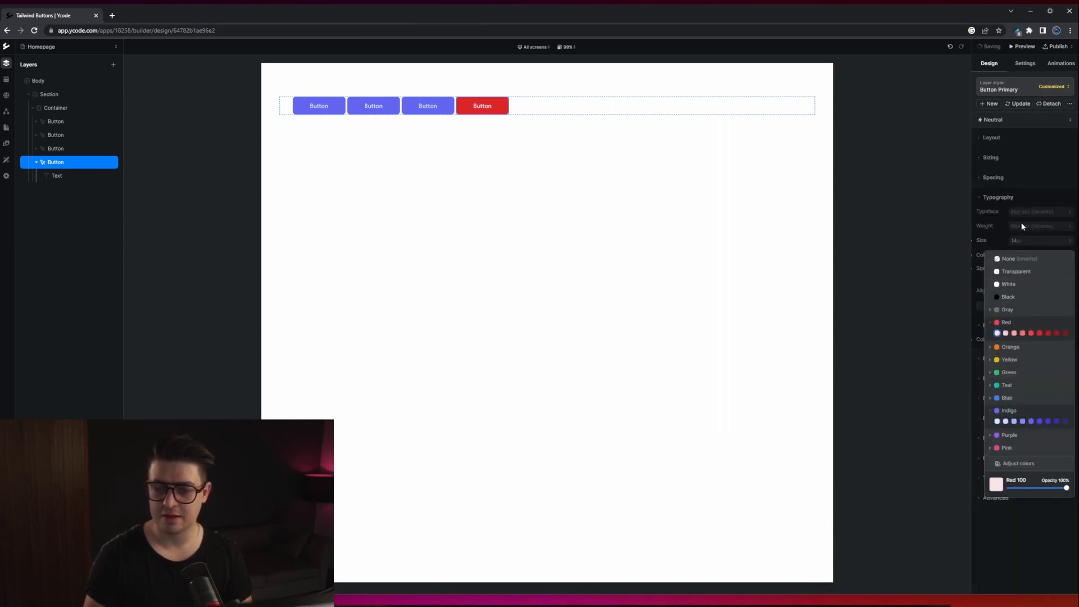
click(1014, 237)
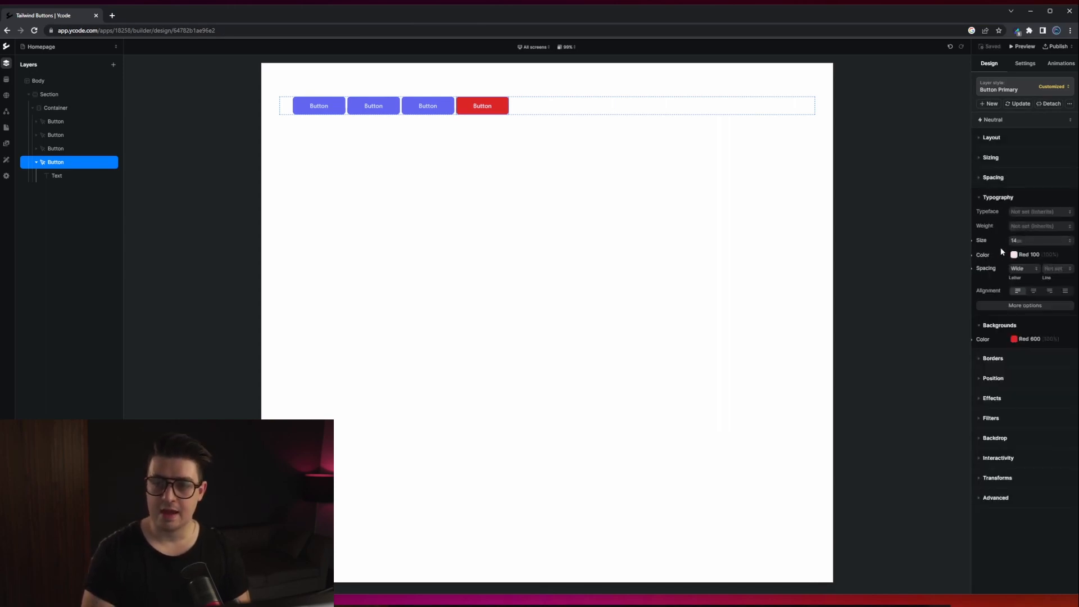
Step: Update the Button Primary layer style with the fourth button's customizations, select the first button, and save the page
click(1019, 106)
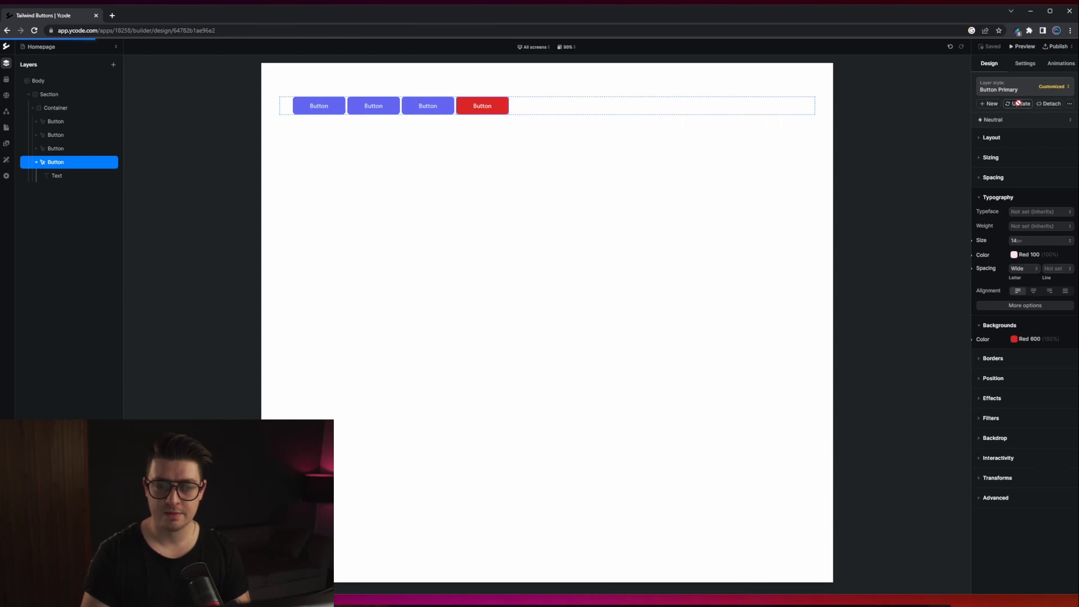
click(332, 113)
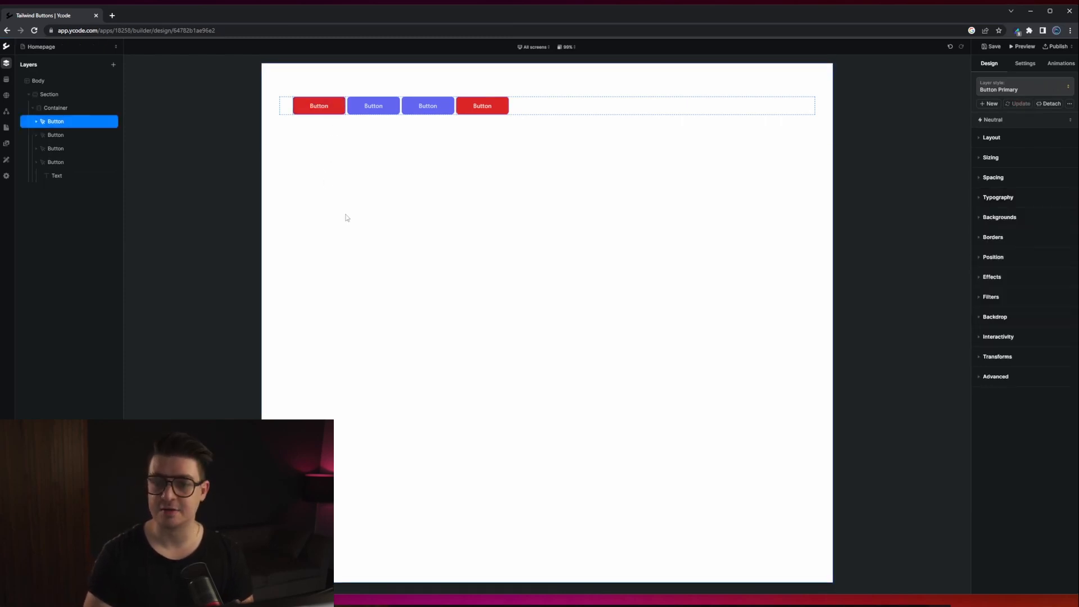
key(ctrl+s)
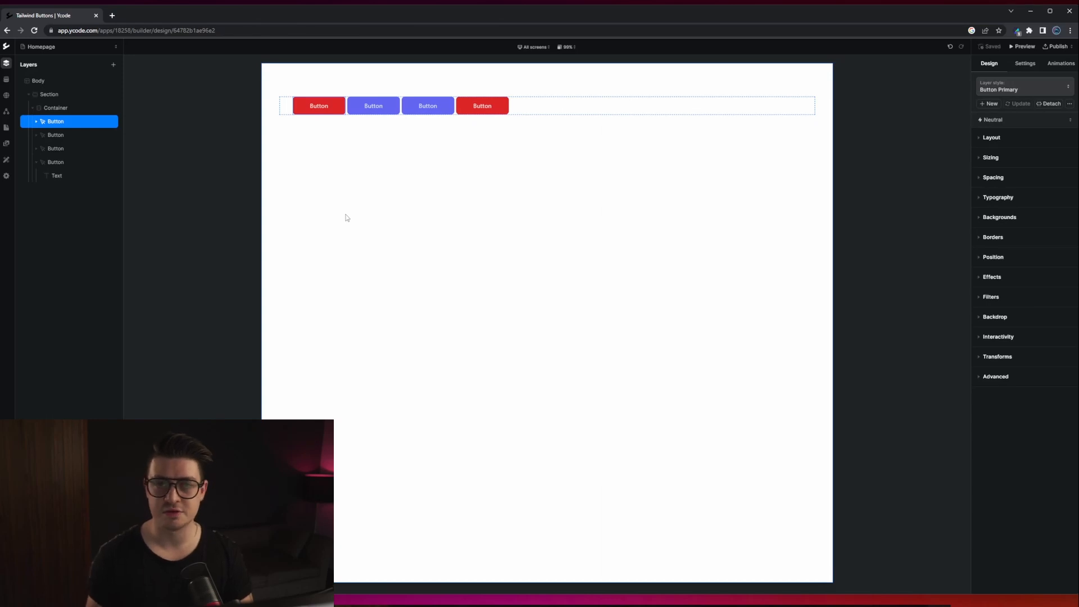